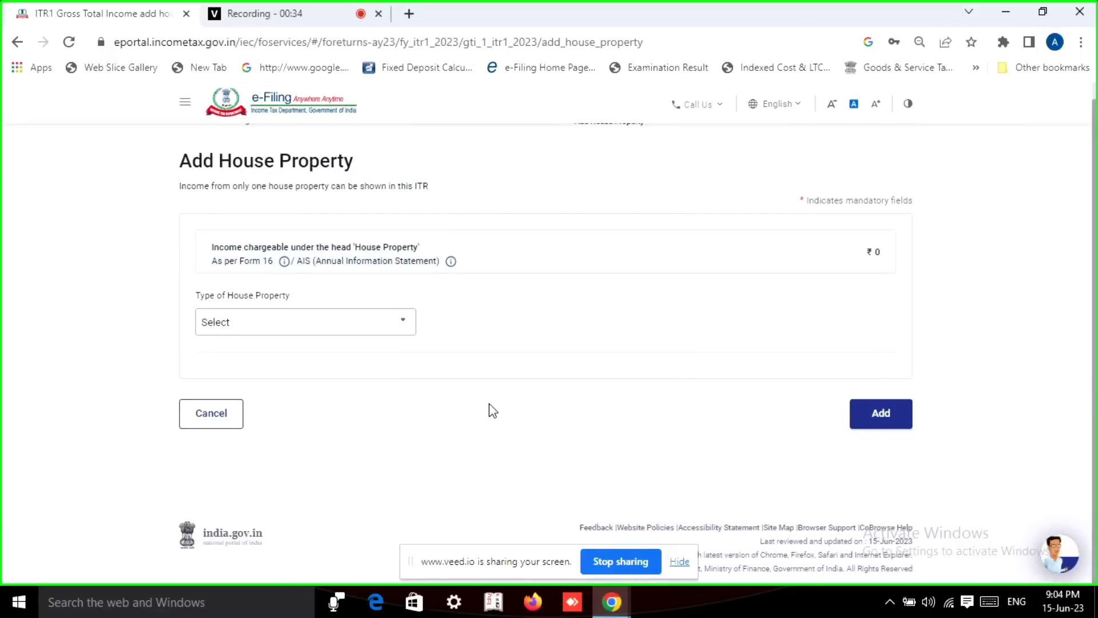
Set the type of house property to Self Occupied and enter 2,50,000 as interest payable on borrowed capital
{"action": "left_click", "coordinate": [329, 329]}
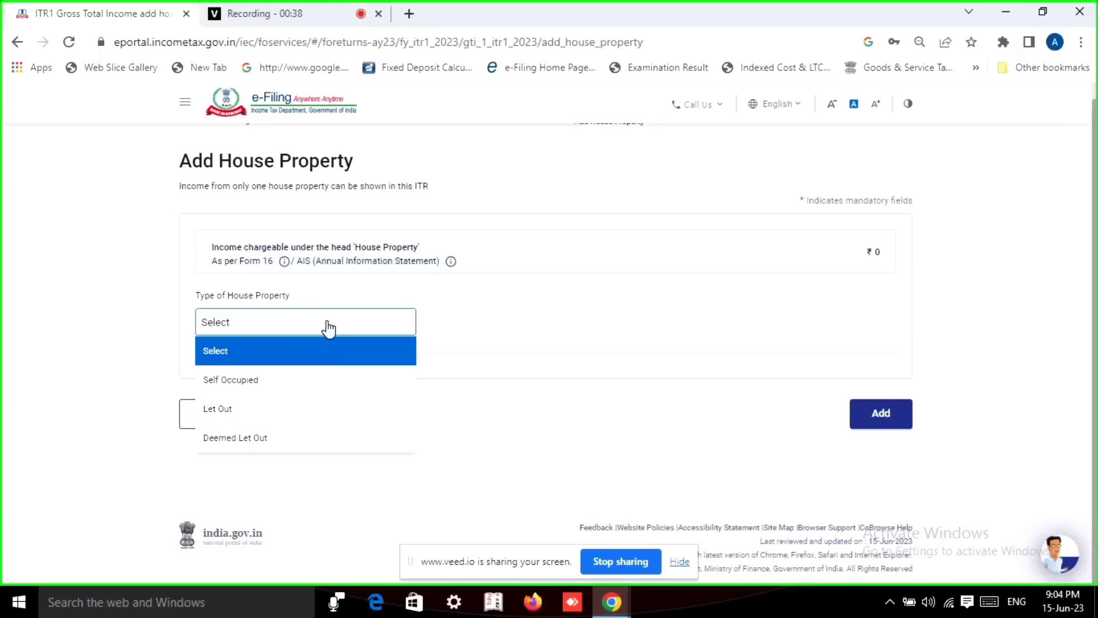
{"action": "left_click", "coordinate": [232, 384]}
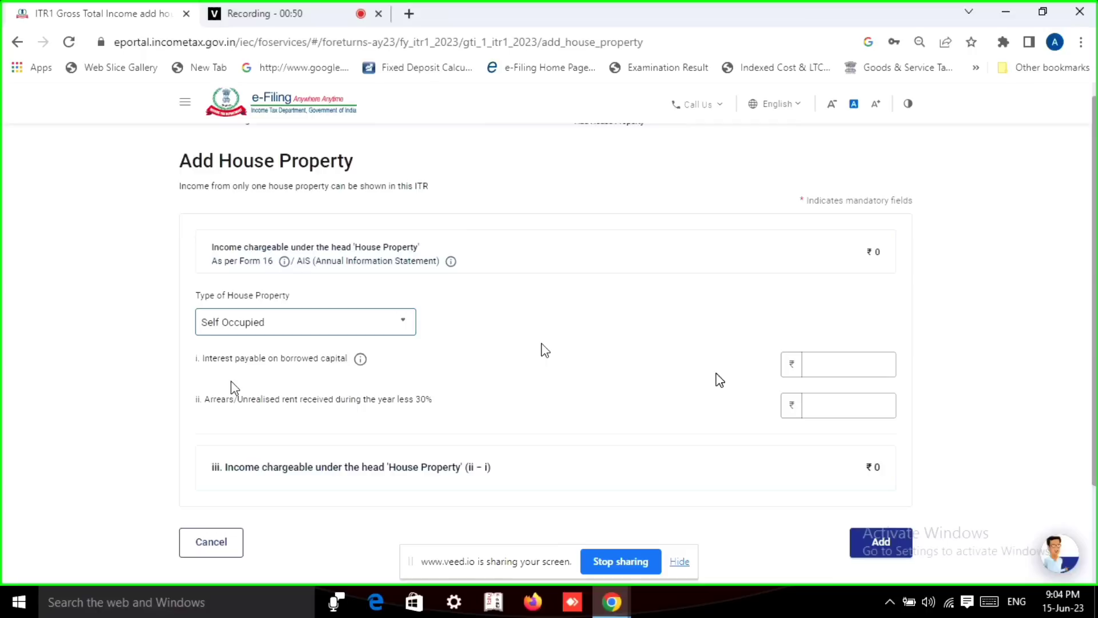
{"action": "left_click", "coordinate": [832, 368]}
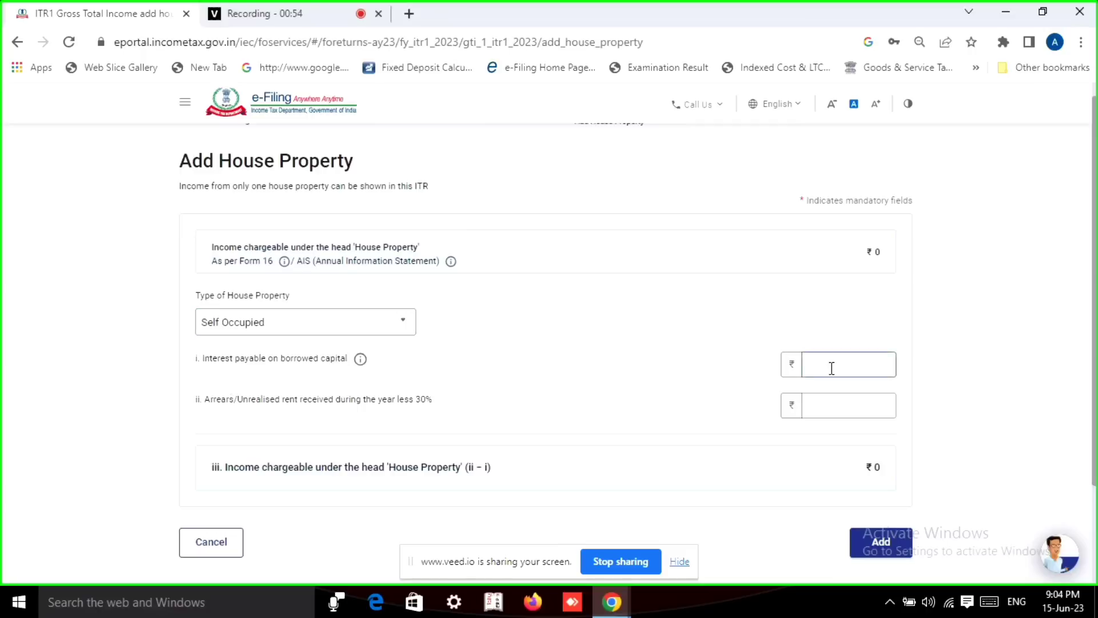
{"action": "type", "text": "250000"}
{"action": "left_click", "coordinate": [872, 307]}
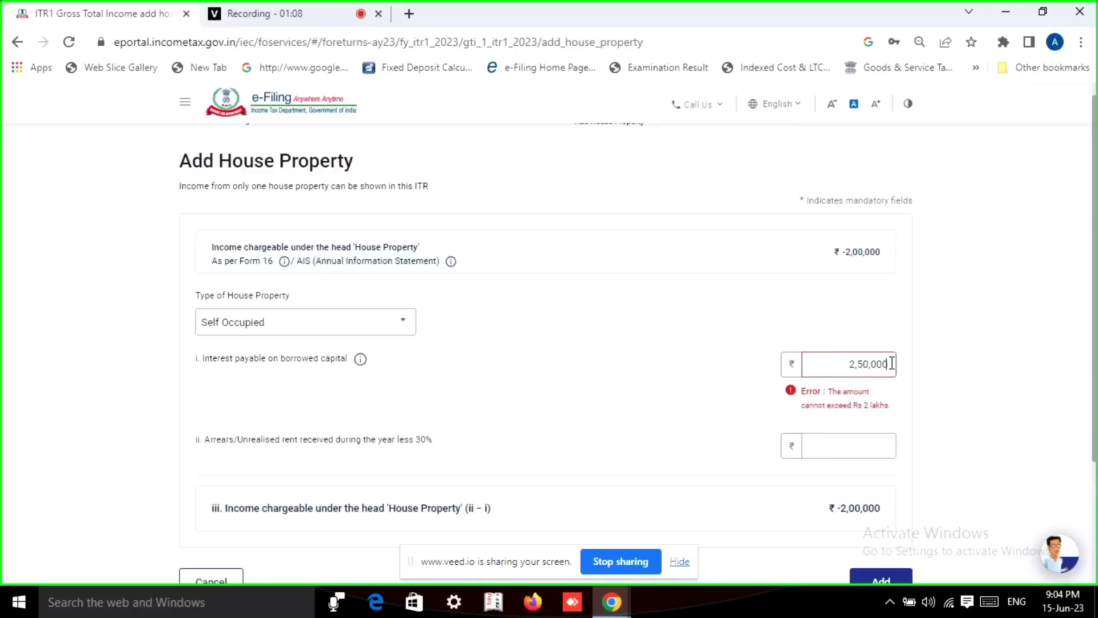
Change the self-occupied property's interest payable on borrowed capital to 1,98,000
{"action": "key", "text": "BackSpace"}
{"action": "key", "text": "BackSpace"}
{"action": "key", "text": "BackSpace"}
{"action": "key", "text": "BackSpace"}
{"action": "key", "text": "BackSpace"}
{"action": "key", "text": "BackSpace"}
{"action": "type", "text": "198000"}
{"action": "left_click", "coordinate": [860, 324]}
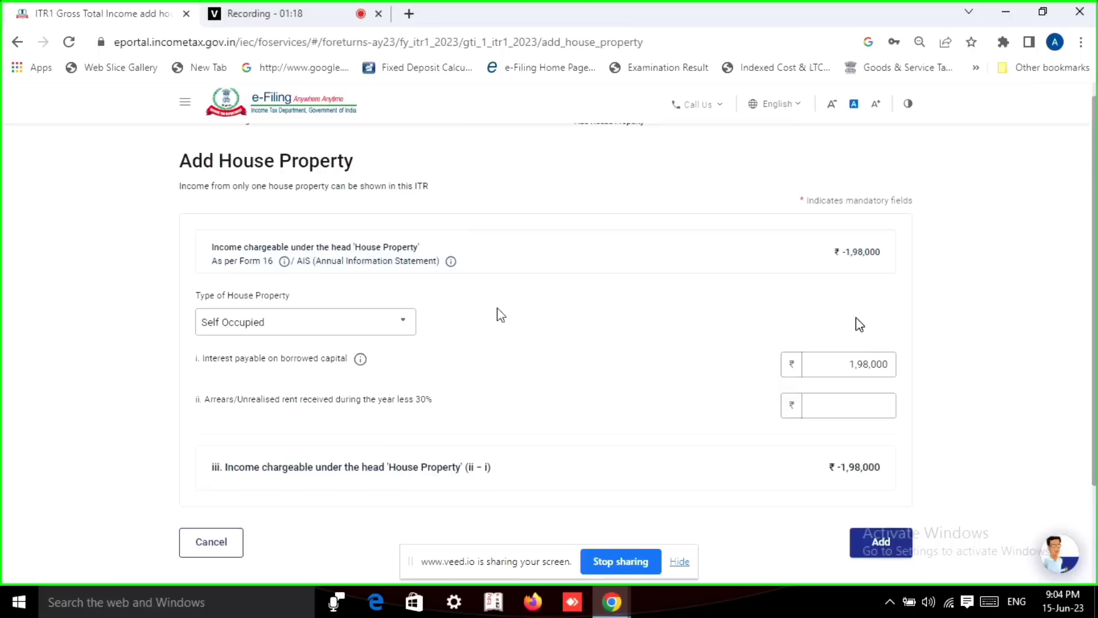
Change the type of house property to Let Out and enter 1,80,000 as gross rent received during the year
{"action": "left_click", "coordinate": [360, 327]}
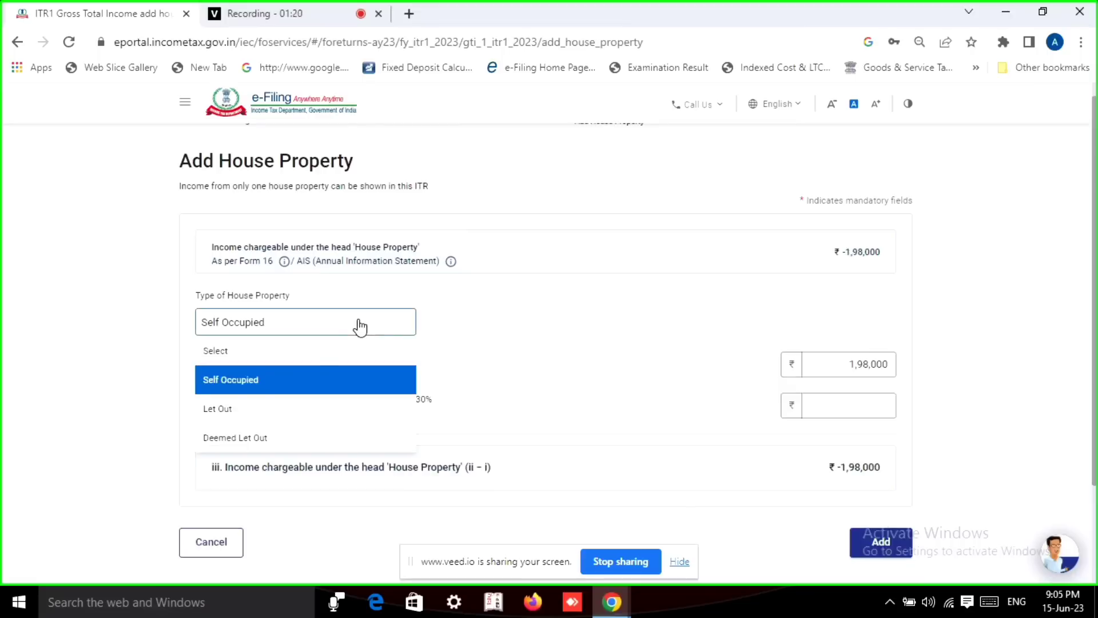
{"action": "left_click", "coordinate": [231, 411]}
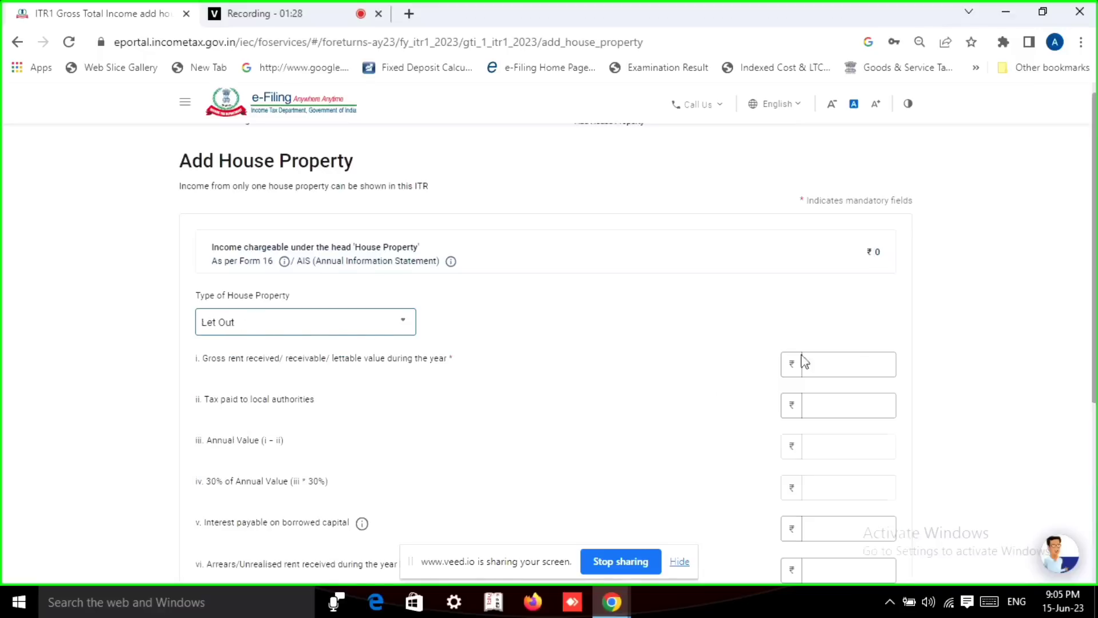
{"action": "left_click", "coordinate": [826, 369]}
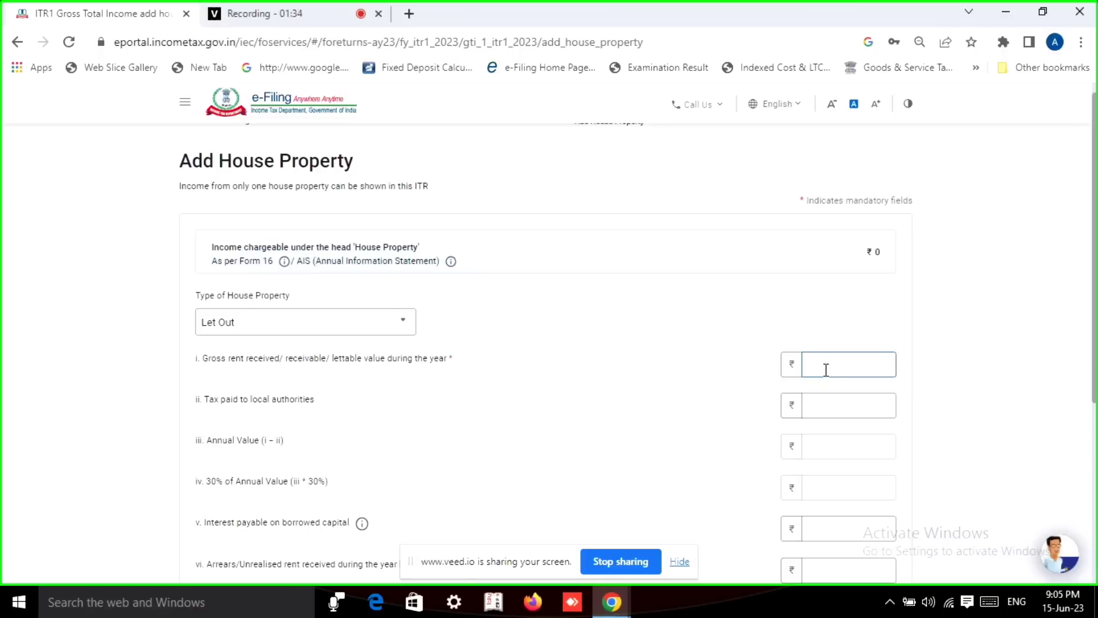
{"action": "type", "text": "180000"}
{"action": "left_click", "coordinate": [698, 343]}
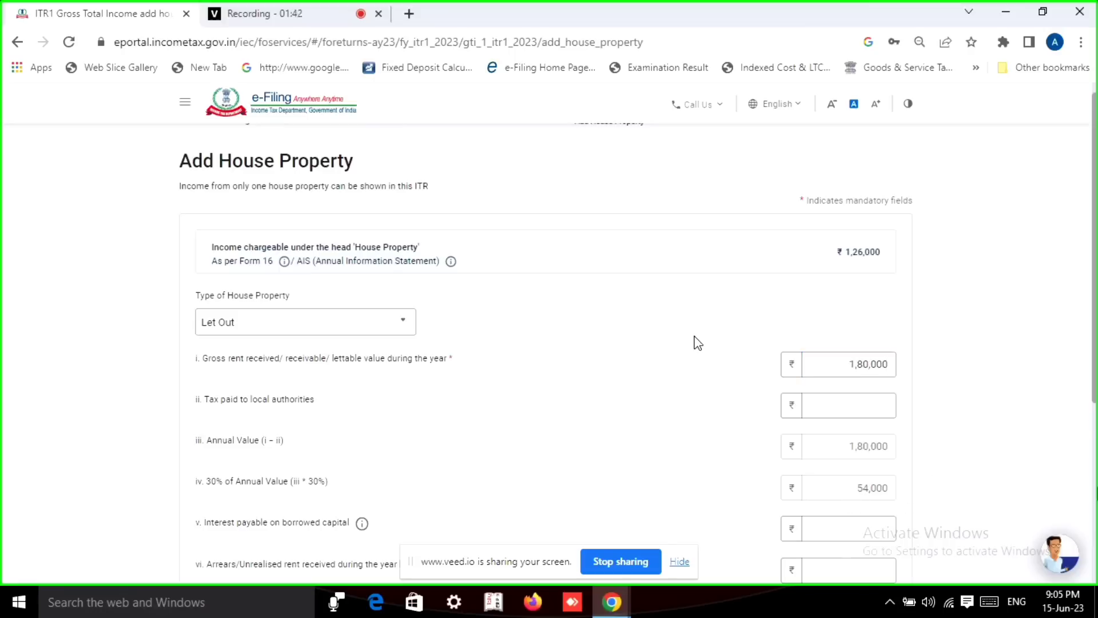
Enter 2,05,000 as interest payable on borrowed capital for the let-out property
{"action": "scroll", "coordinate": [698, 343], "scroll_direction": "down", "scroll_amount": 5}
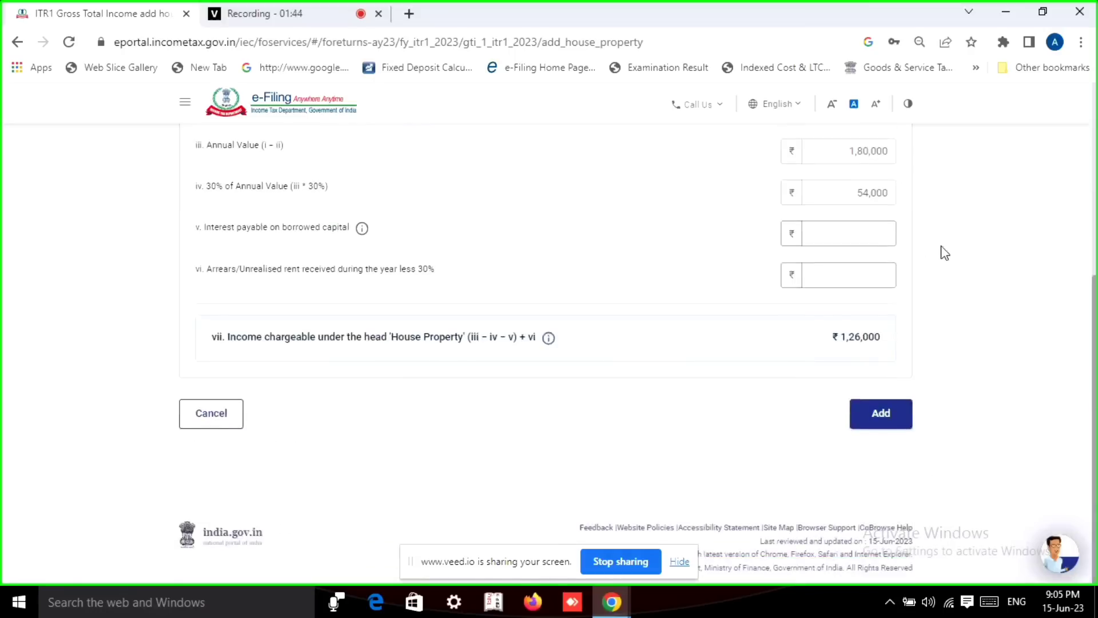
{"action": "left_click", "coordinate": [846, 228]}
{"action": "type", "text": "205000"}
{"action": "left_click", "coordinate": [714, 229]}
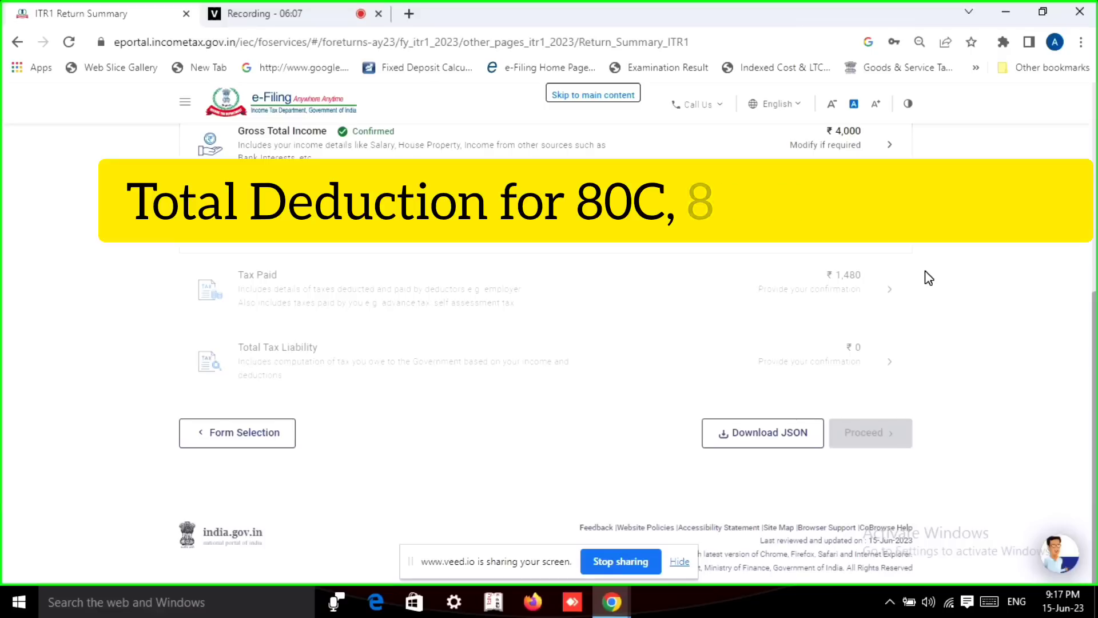
Open the total deductions section of the return and claim a Section 80C deduction of 1,50,000
{"action": "left_click", "coordinate": [862, 220]}
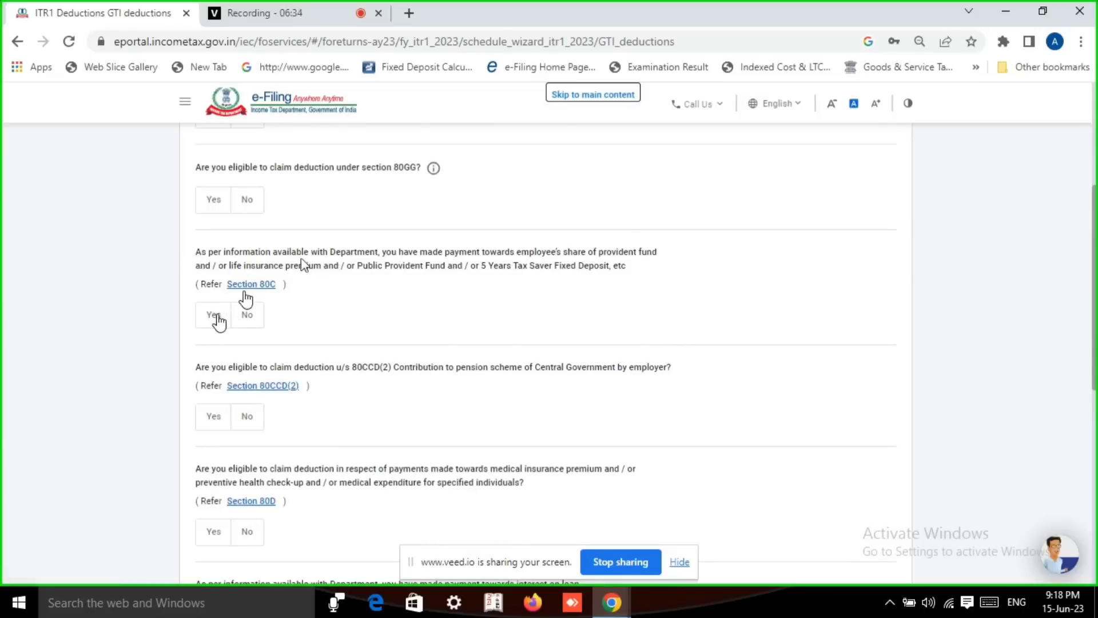
{"action": "left_click", "coordinate": [223, 318]}
{"action": "left_click", "coordinate": [253, 380]}
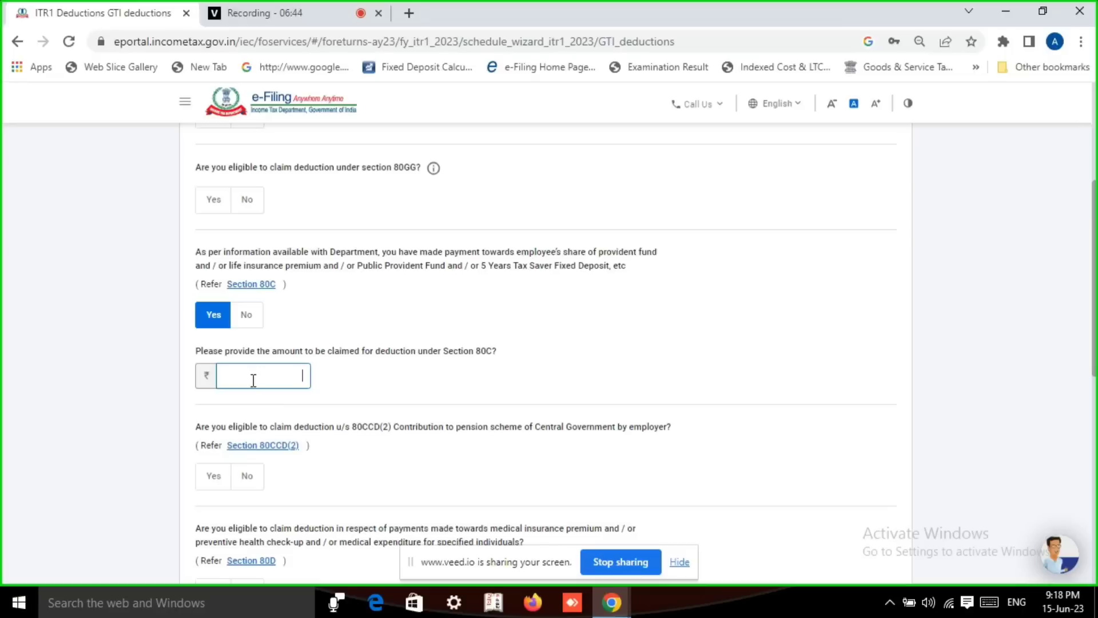
{"action": "type", "text": "150000"}
{"action": "left_click", "coordinate": [639, 366]}
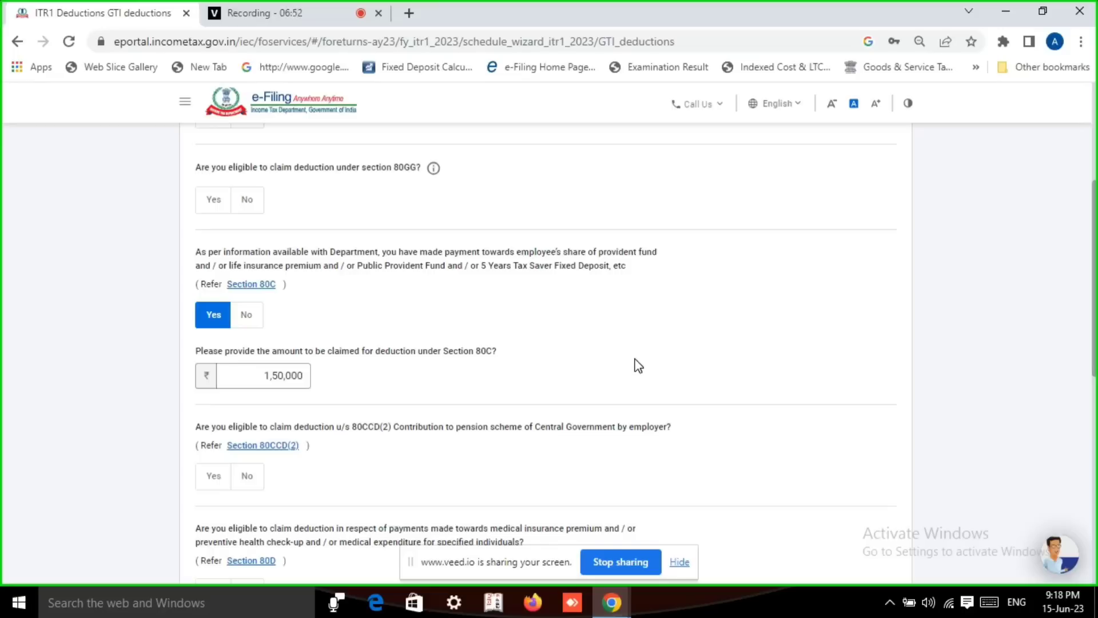
Answer Yes to claiming any other deduction and select the 80EE and 80EEA home loan interest deductions
{"action": "scroll", "coordinate": [639, 366], "scroll_direction": "down", "scroll_amount": 10}
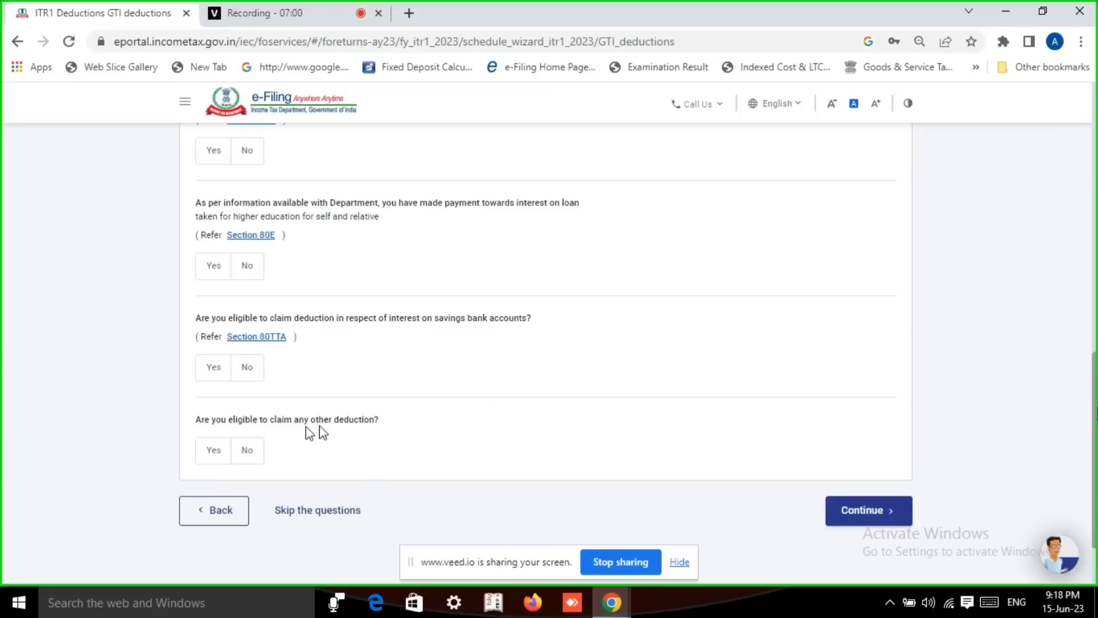
{"action": "left_click", "coordinate": [215, 452]}
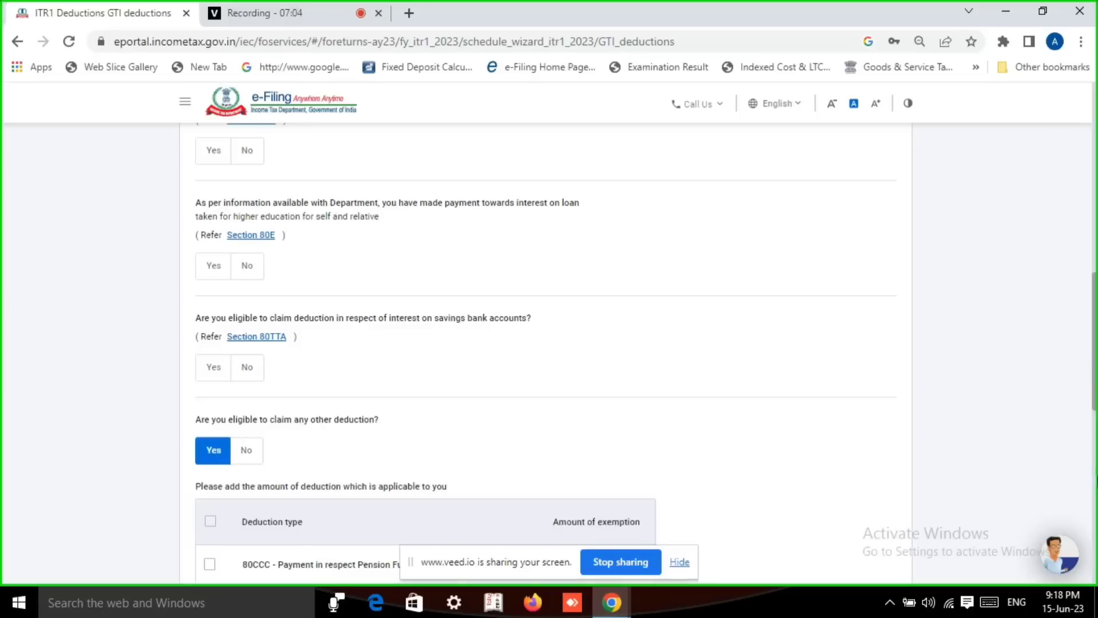
{"action": "scroll", "coordinate": [452, 435], "scroll_direction": "down", "scroll_amount": 8}
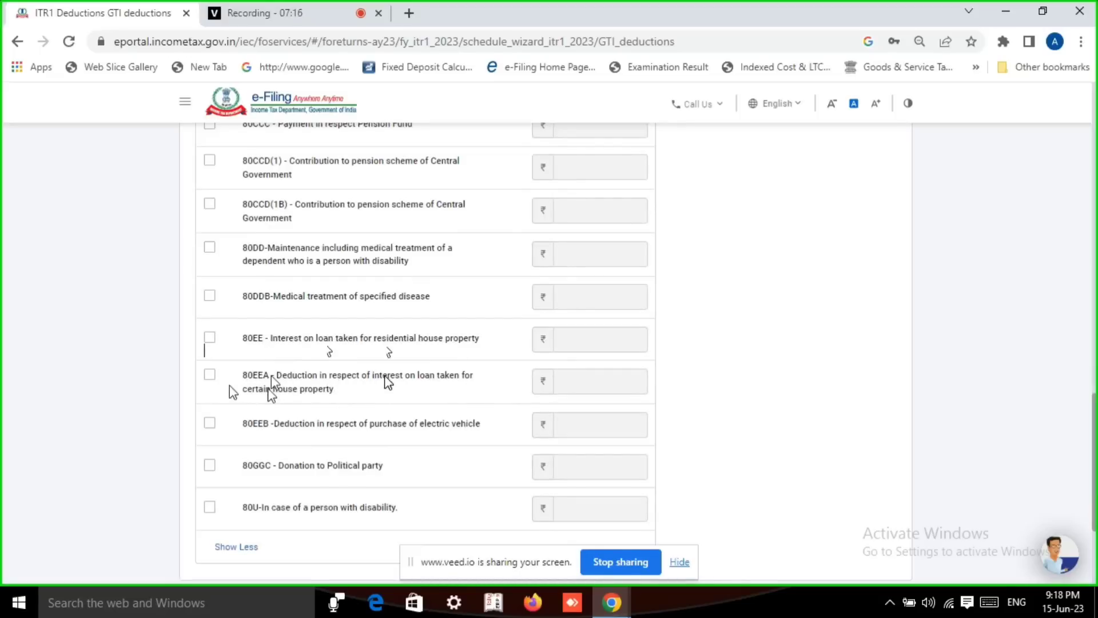
{"action": "left_click", "coordinate": [209, 342]}
{"action": "left_click", "coordinate": [210, 376]}
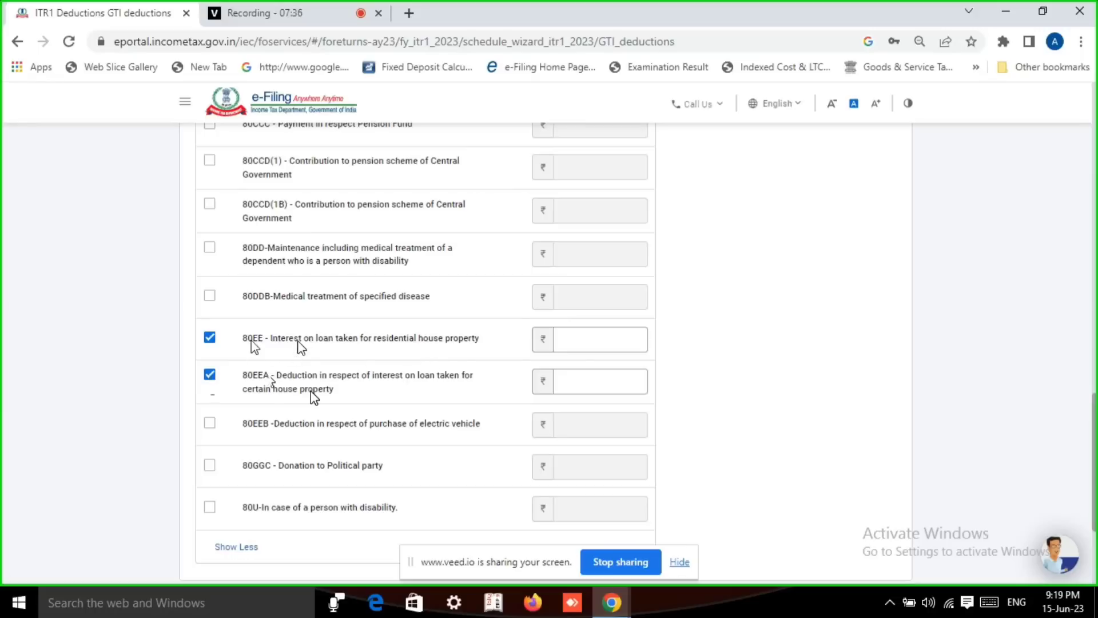
Enter 40,000 as the 80EE deduction for interest on loan taken for residential house property
{"action": "left_click", "coordinate": [578, 345]}
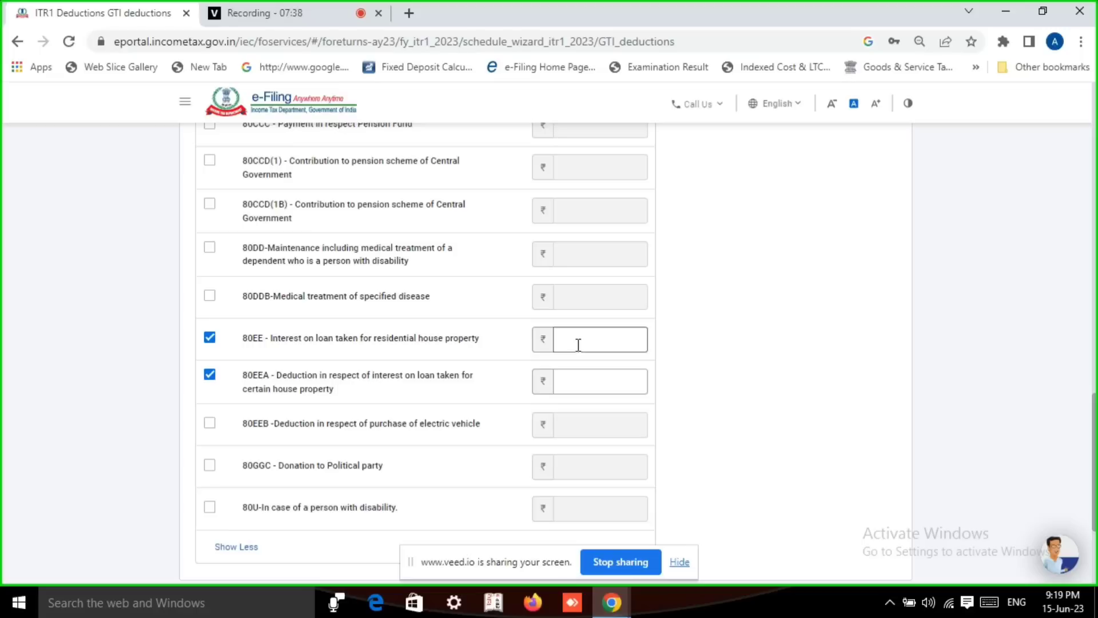
{"action": "type", "text": "40000"}
{"action": "left_click", "coordinate": [738, 342]}
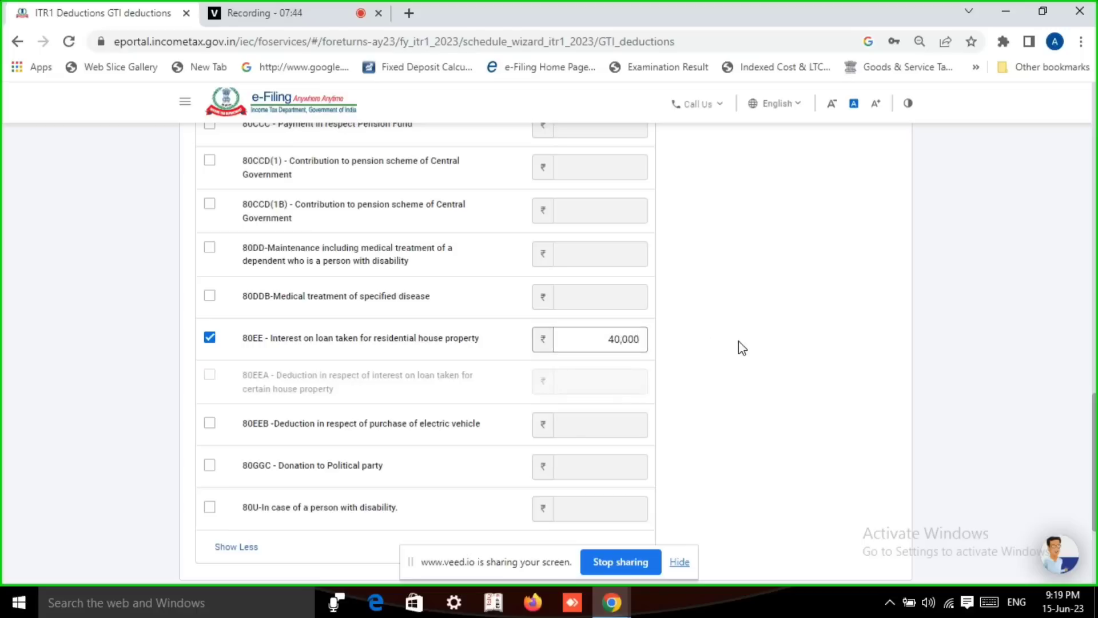